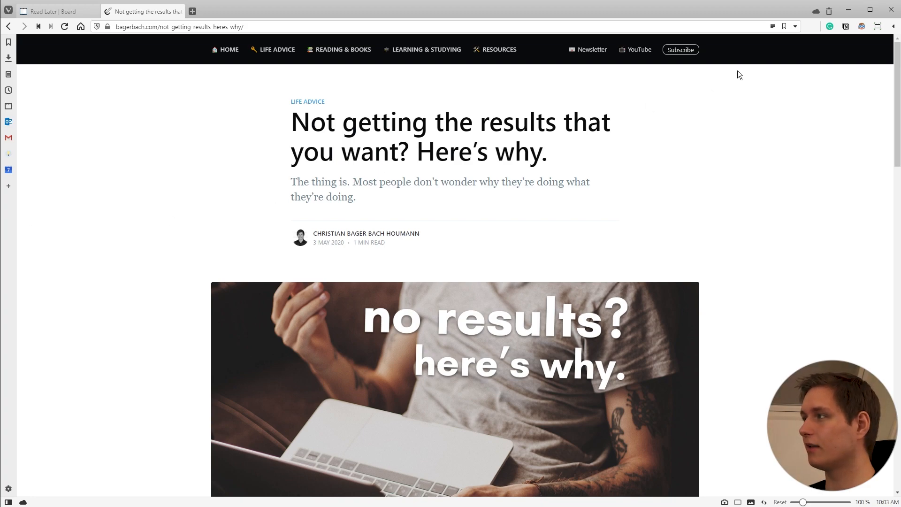
Clip the open article "Not getting the results that you want? Here's why." to the Read Later database with the Notion web clipper
click(845, 29)
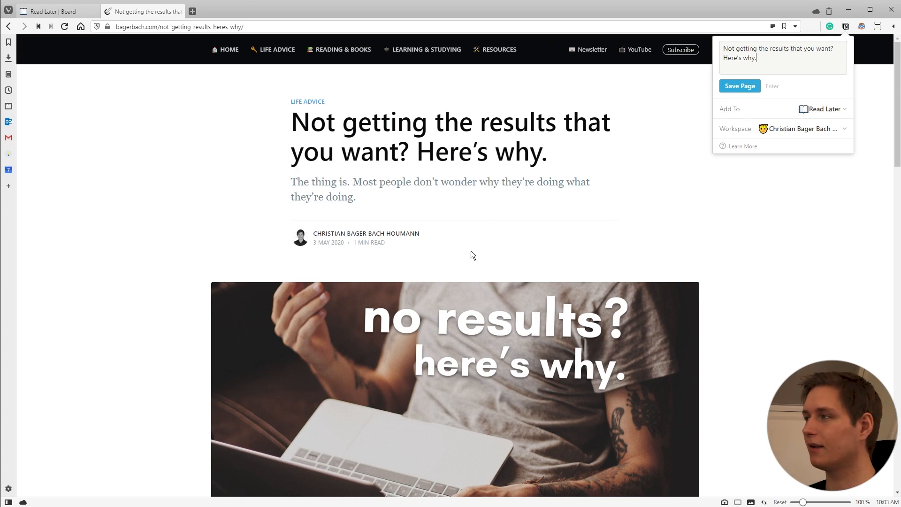
click(829, 112)
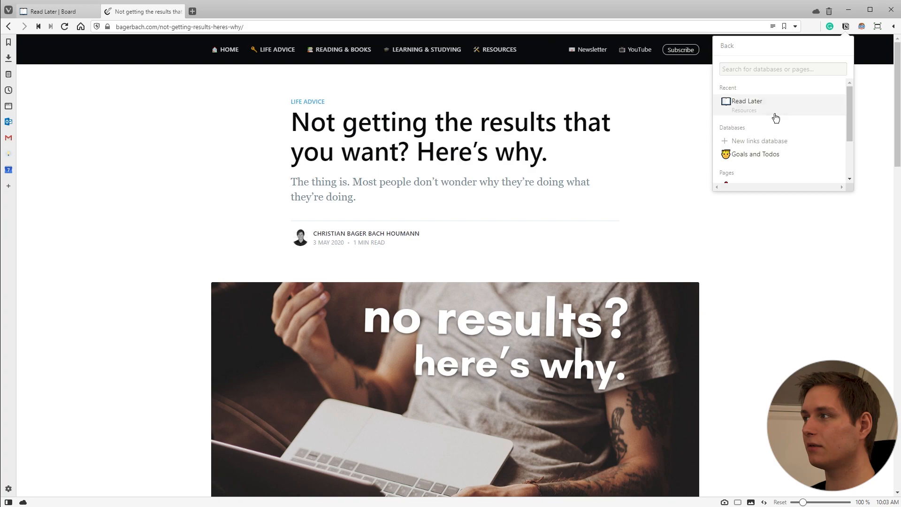
click(727, 46)
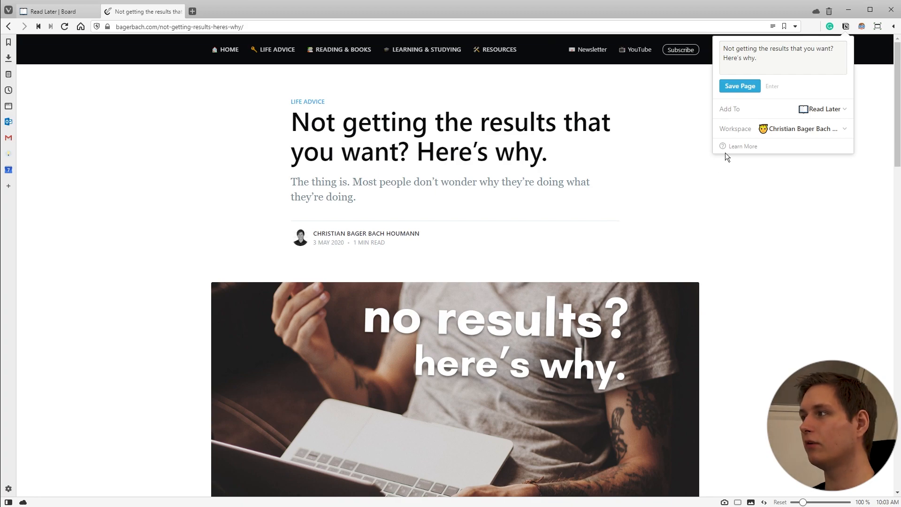
click(745, 90)
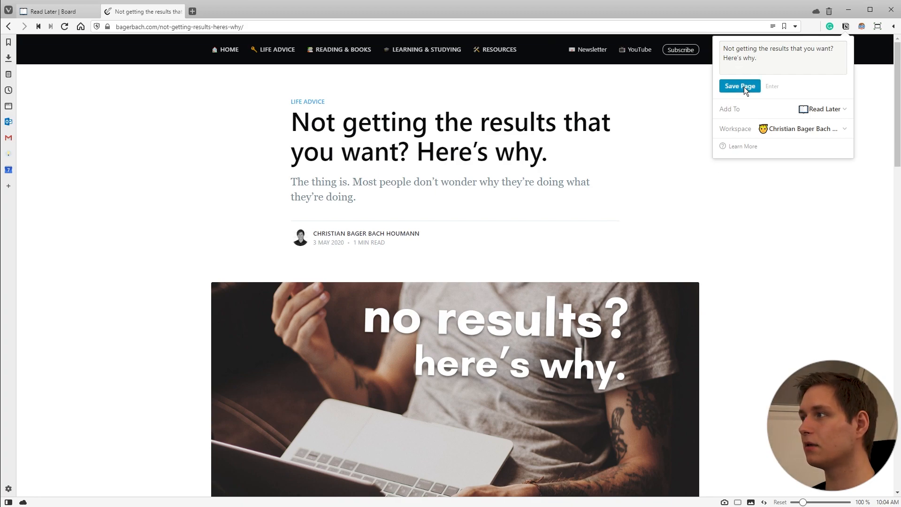
click(796, 246)
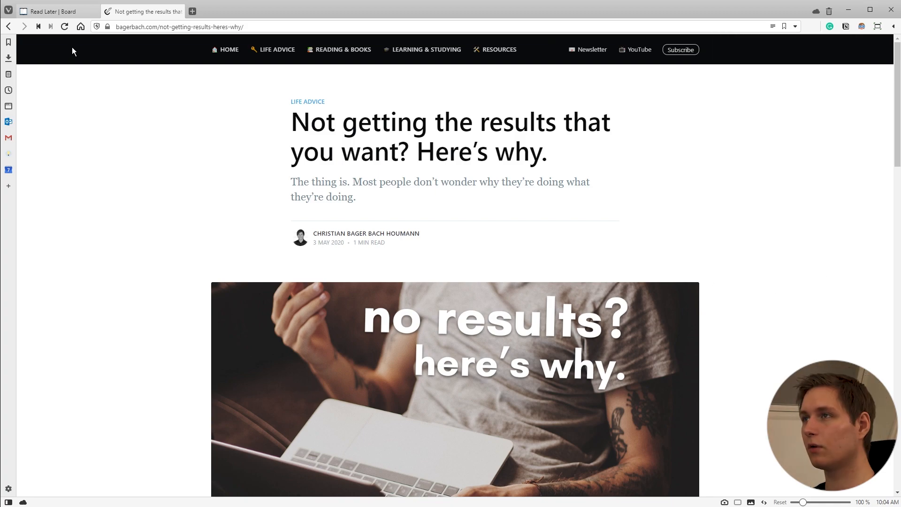
On the Read Later board, check the clipped article's card and move it from No Type to the Article group
click(60, 12)
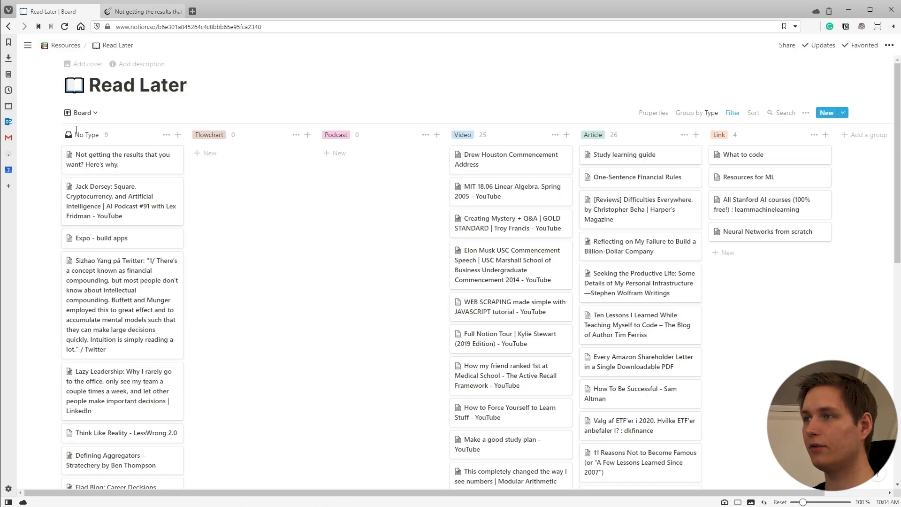
click(126, 156)
click(218, 184)
mouse_move(85, 135)
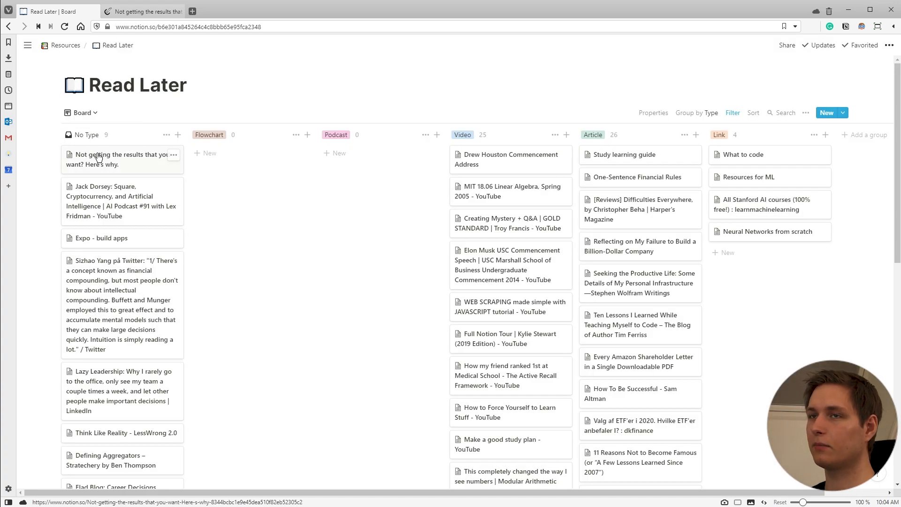
click(98, 157)
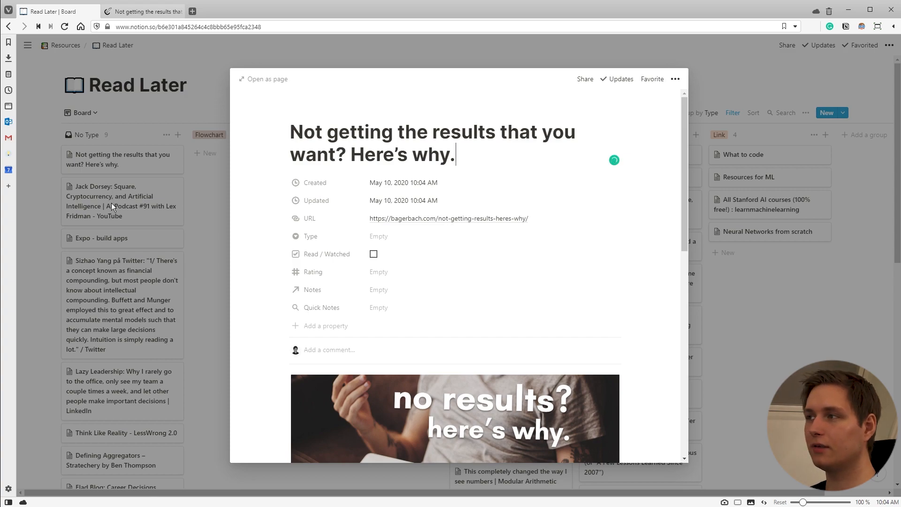
click(160, 218)
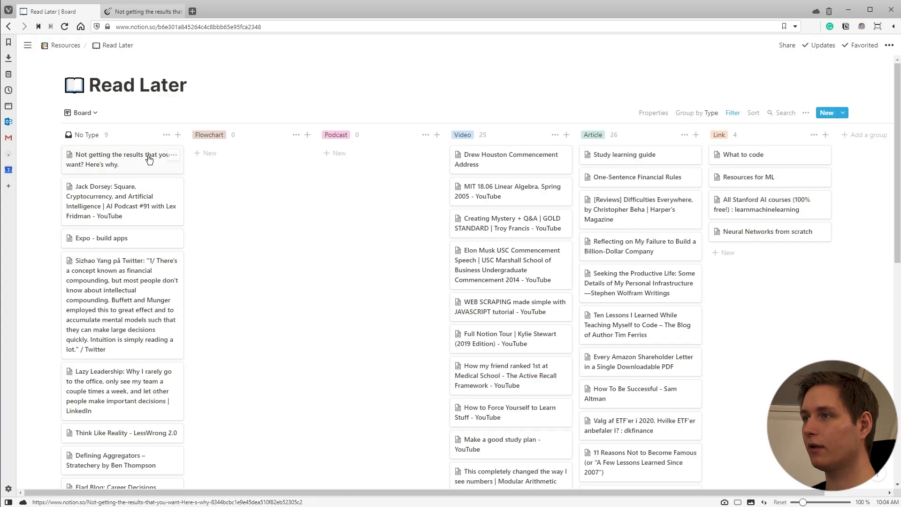
drag(126, 161, 624, 156)
Open the clipped article's page and review its properties, the Quick Notes property type and the saved article text
click(624, 159)
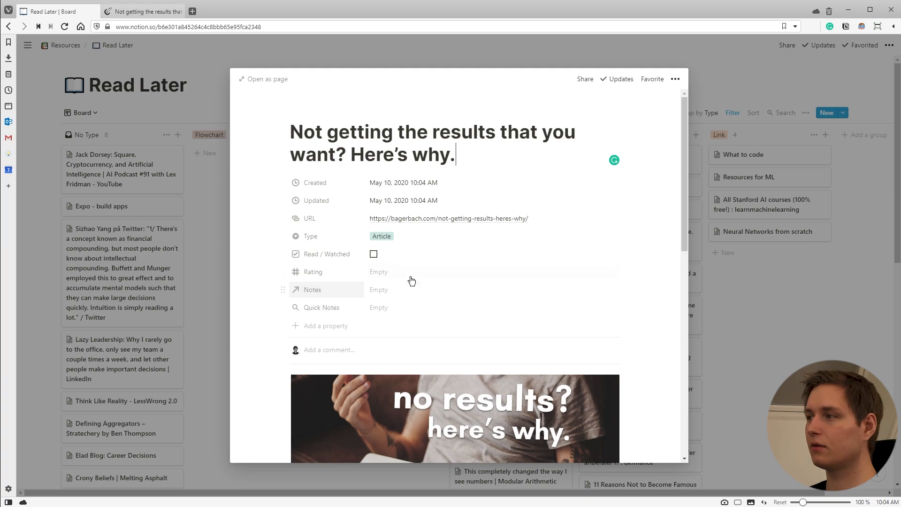
scroll(406, 280, down, 1)
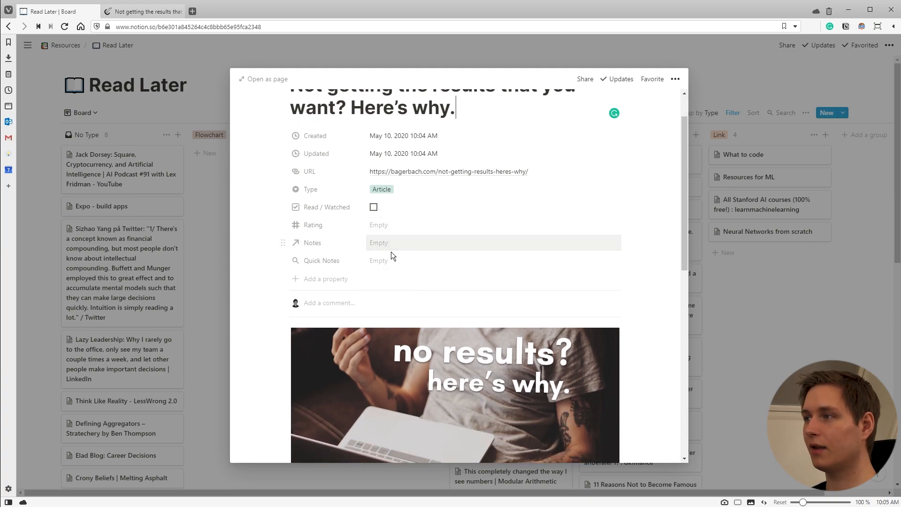
click(328, 265)
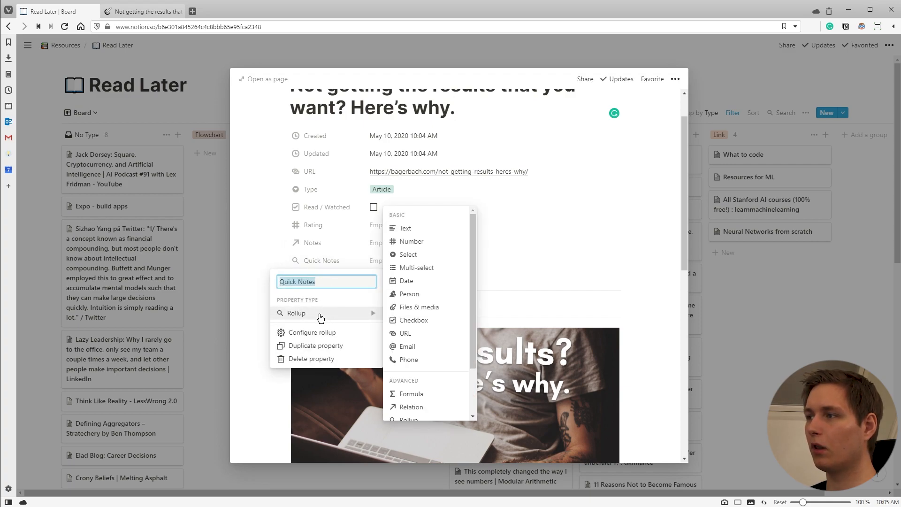
key(Escape)
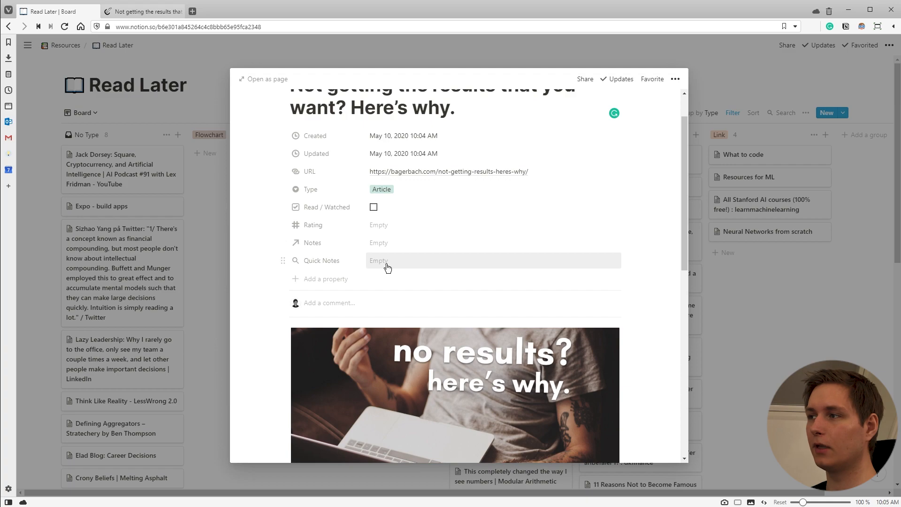
scroll(387, 267, down, 6)
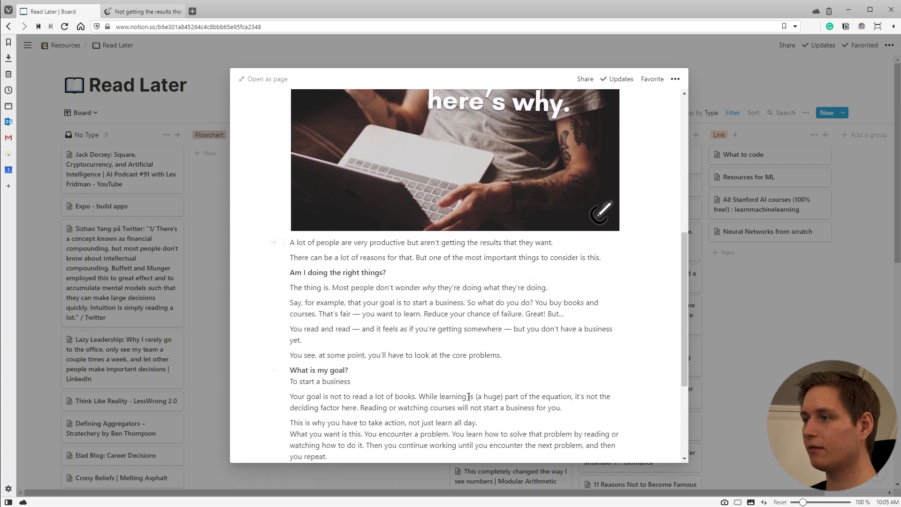
scroll(405, 358, down, 4)
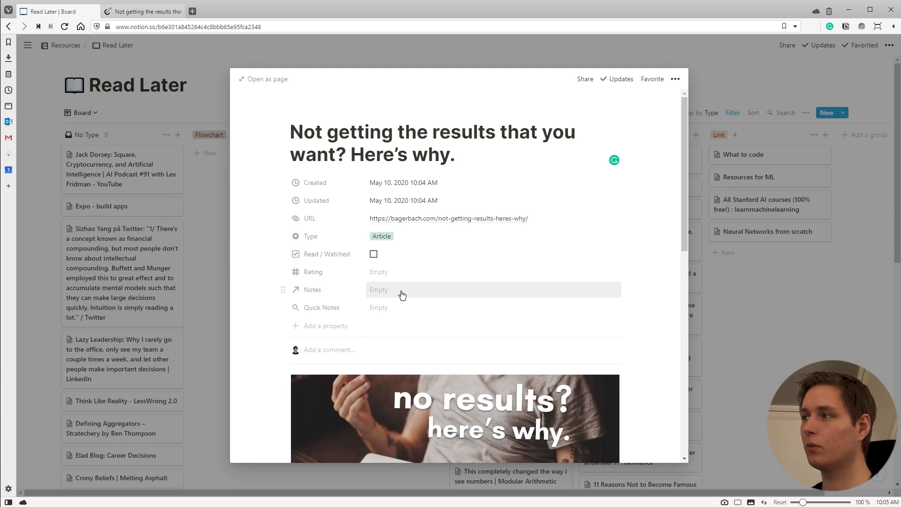
Create a new linked page in the article's Notes relation, using the article's copied title as its name
drag(459, 155, 284, 133)
key(ctrl+c)
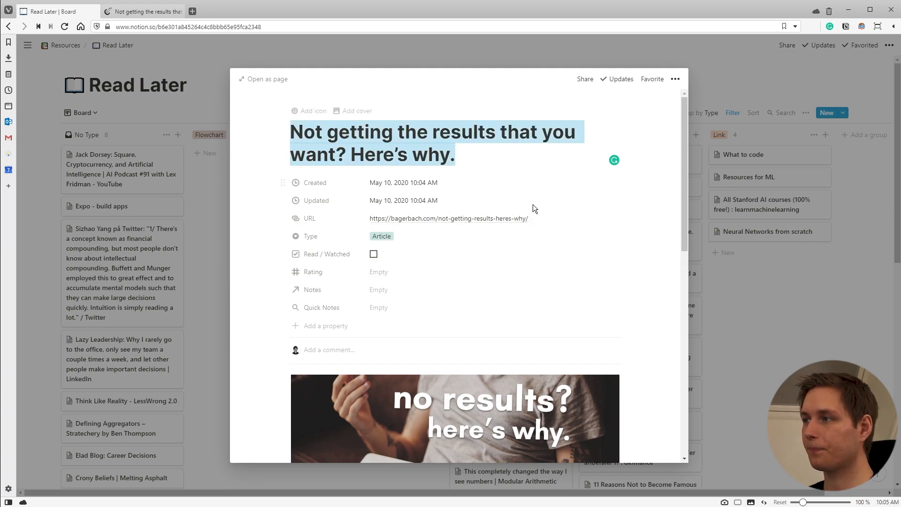
click(390, 287)
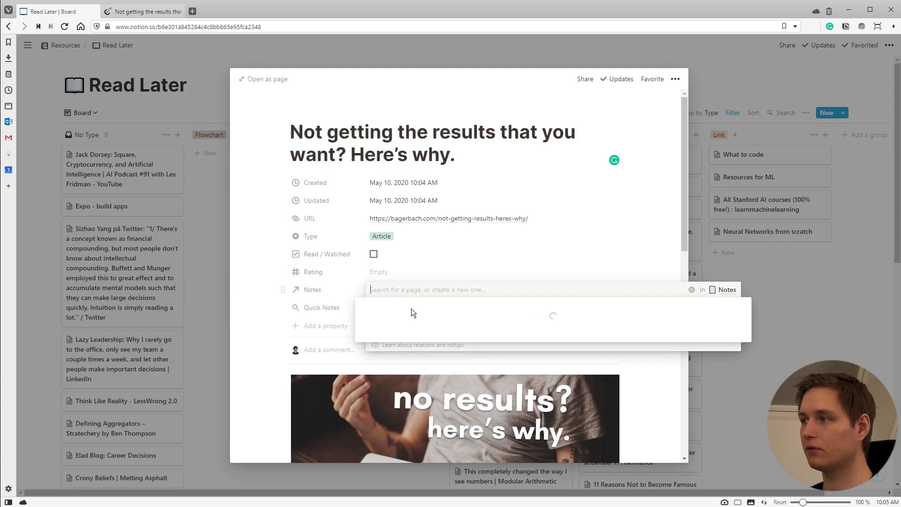
key(ctrl+v)
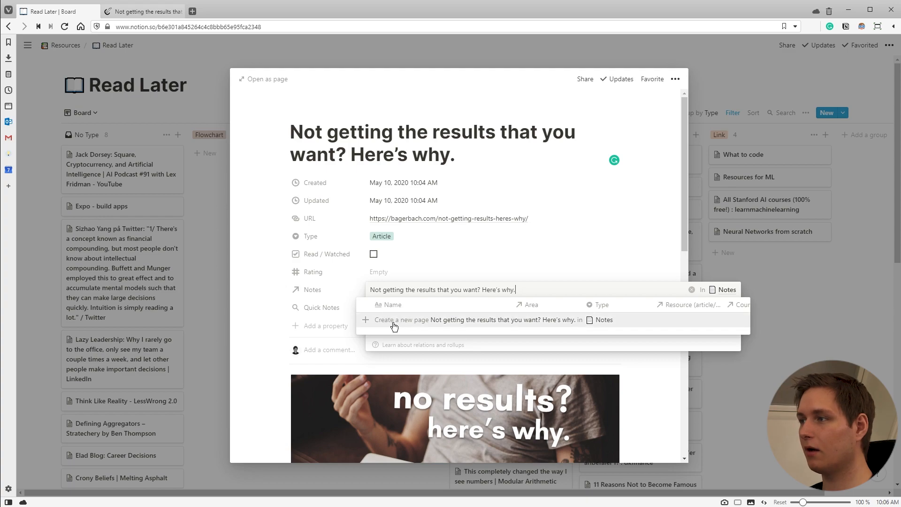
click(409, 324)
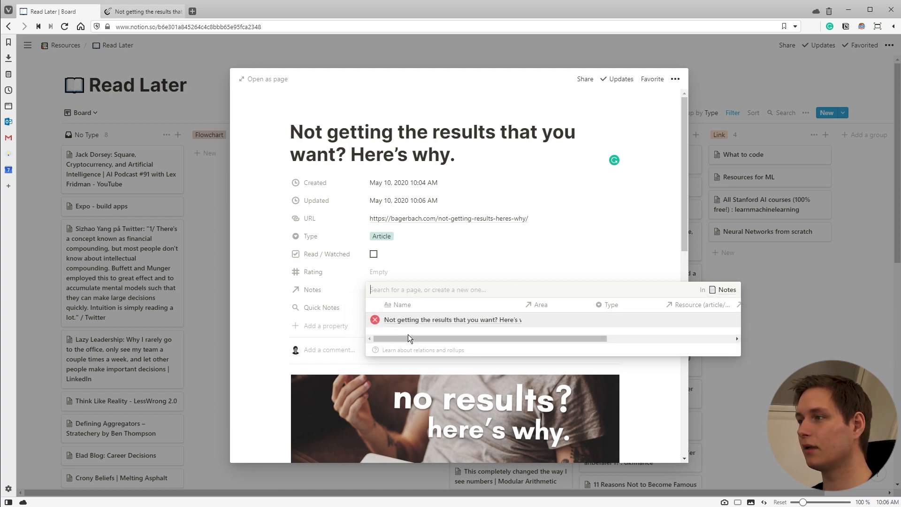
click(381, 268)
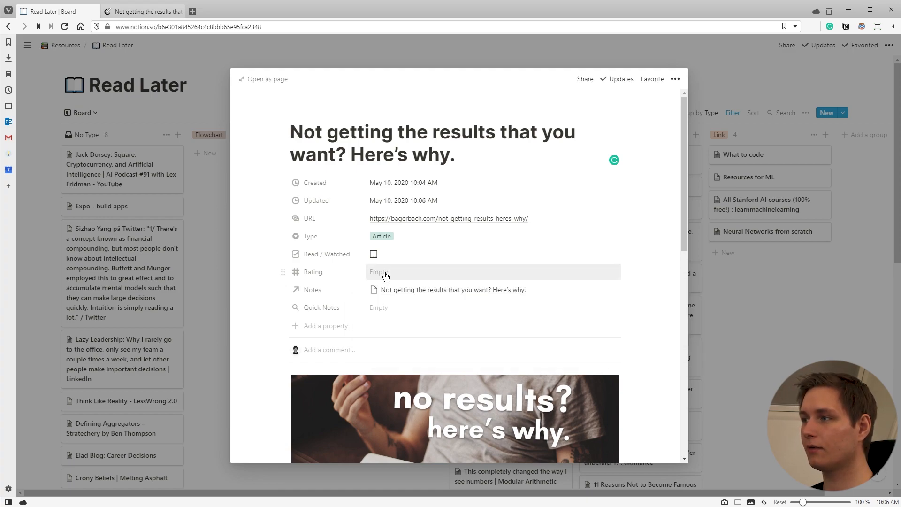
Open the linked note page and set its Area to Productivity
click(430, 290)
click(432, 325)
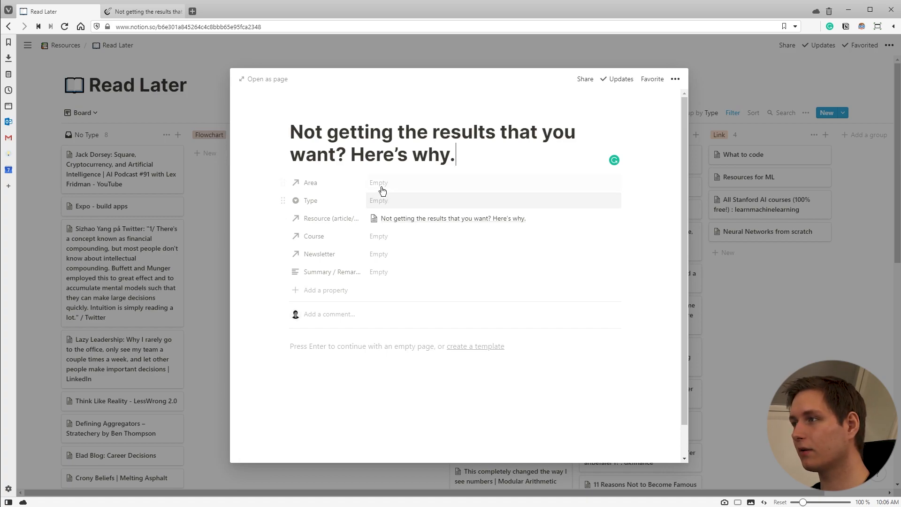
click(382, 188)
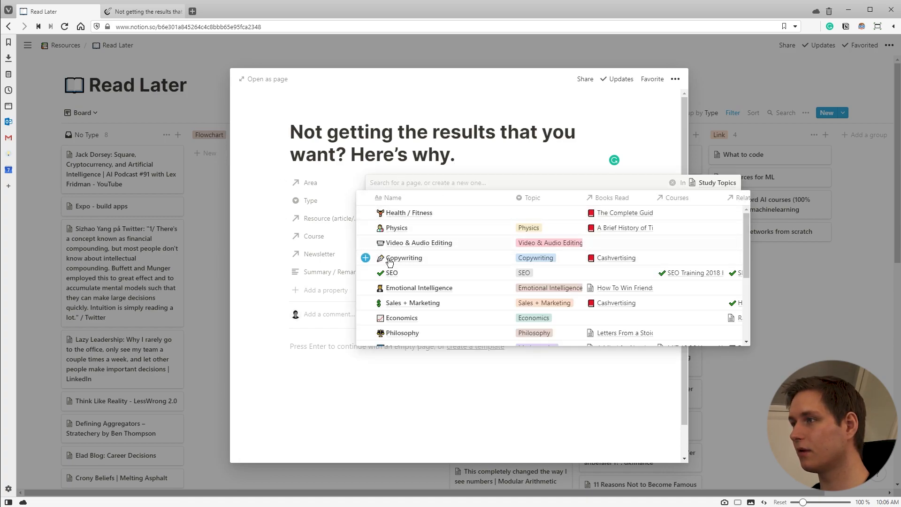
scroll(370, 263, down, 5)
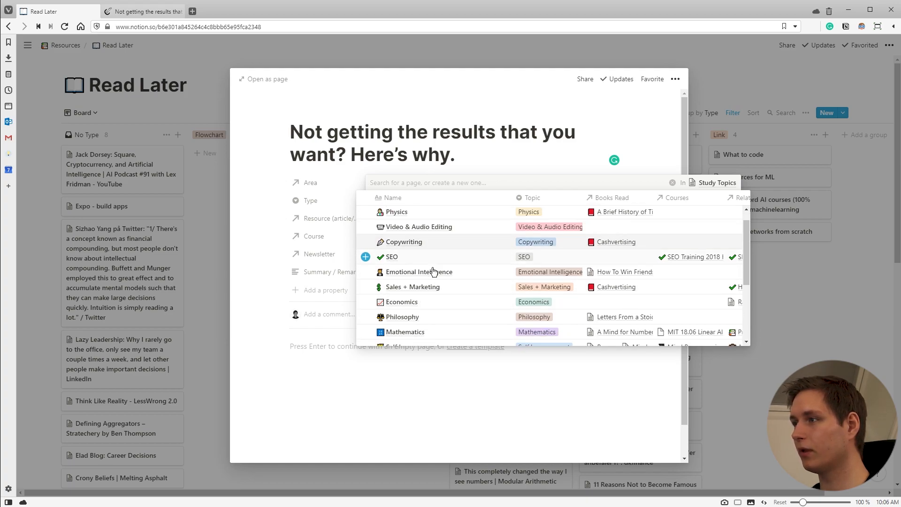
click(366, 284)
click(312, 350)
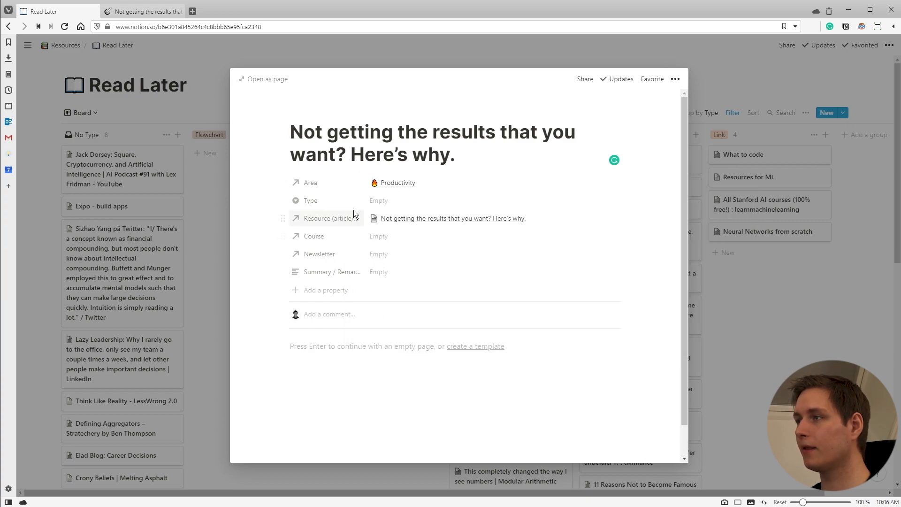
Set the note page's Type to Article Notes
click(386, 203)
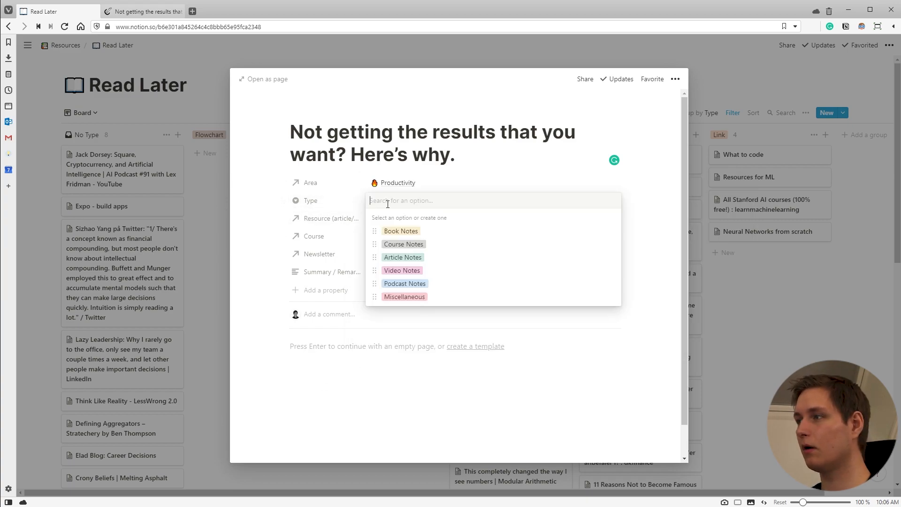
click(407, 258)
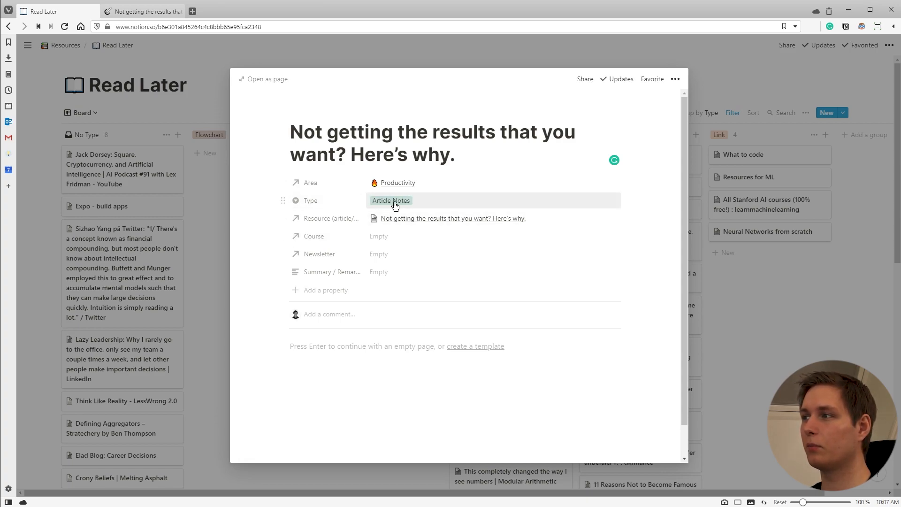
click(425, 203)
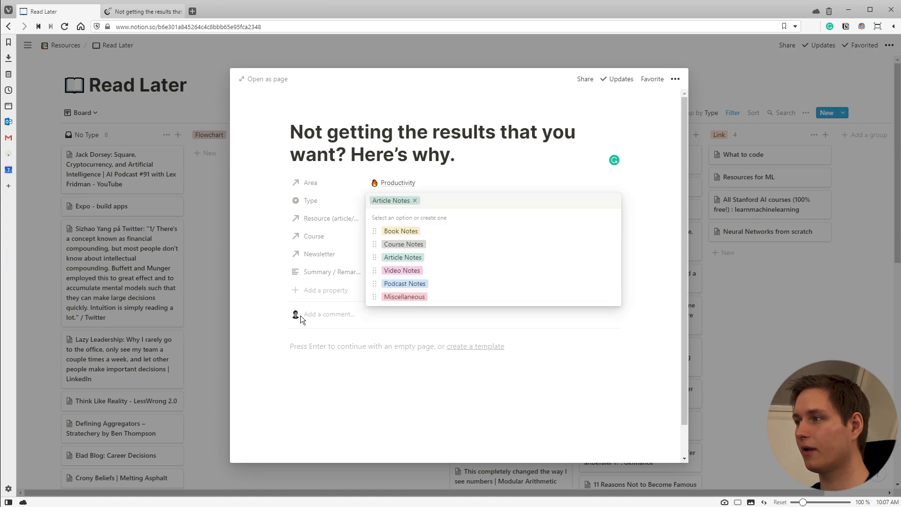
click(307, 245)
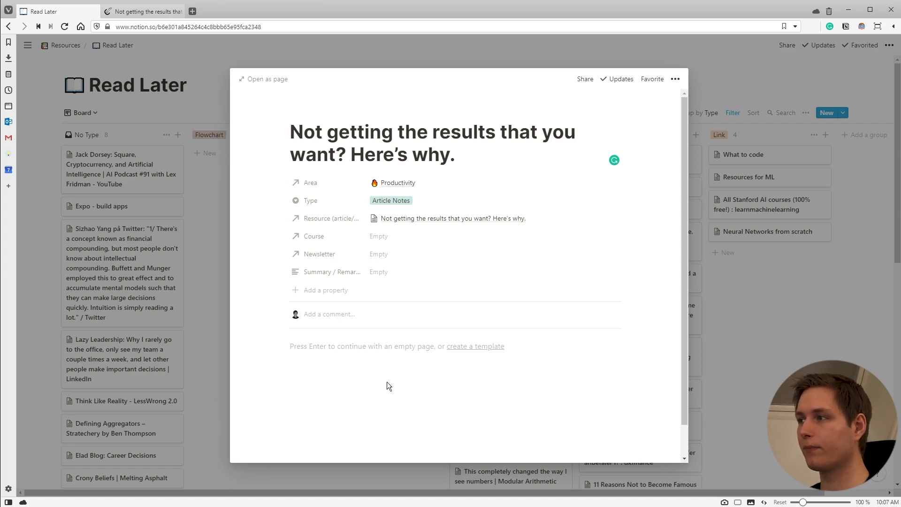
Read through the original article on its website down to the end, and return to the note page
scroll(370, 403, down, 1)
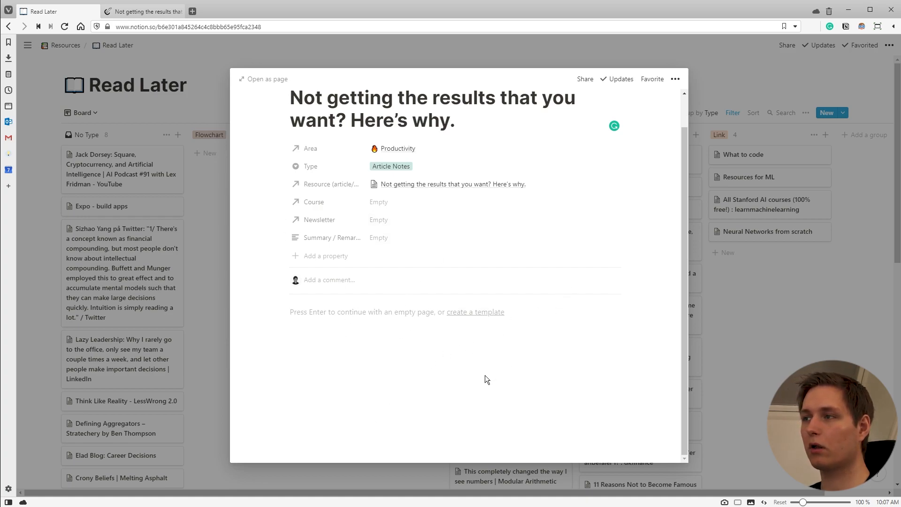
click(143, 11)
scroll(449, 311, down, 18)
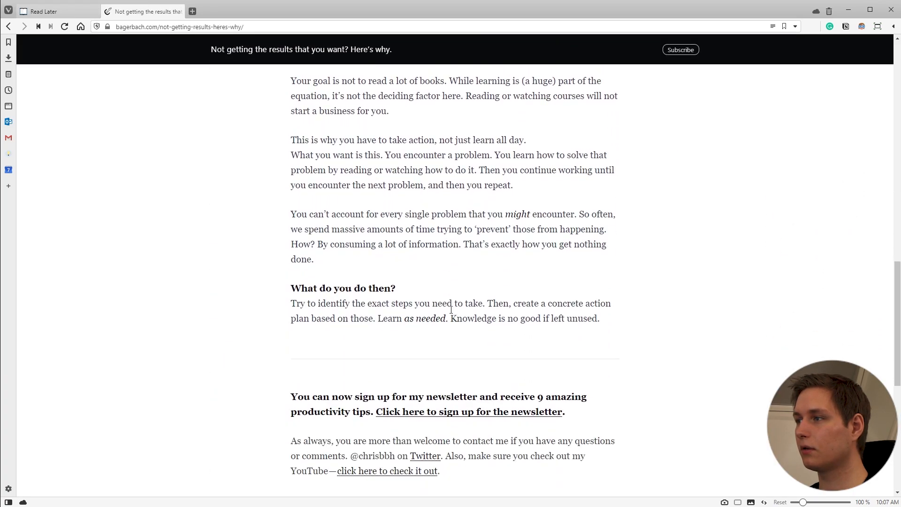
scroll(455, 279, down, 3)
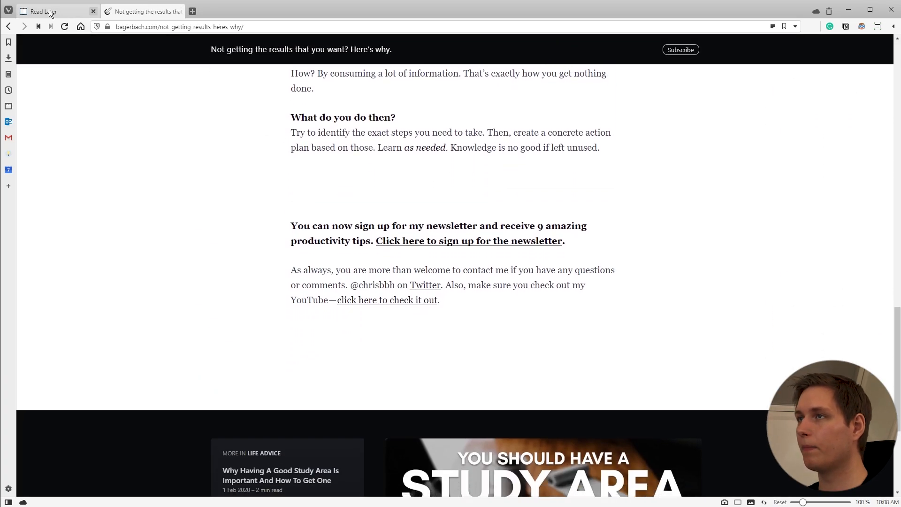
click(42, 11)
Check the note's empty body and Summary field, and open the linked article from its Resource property
click(334, 338)
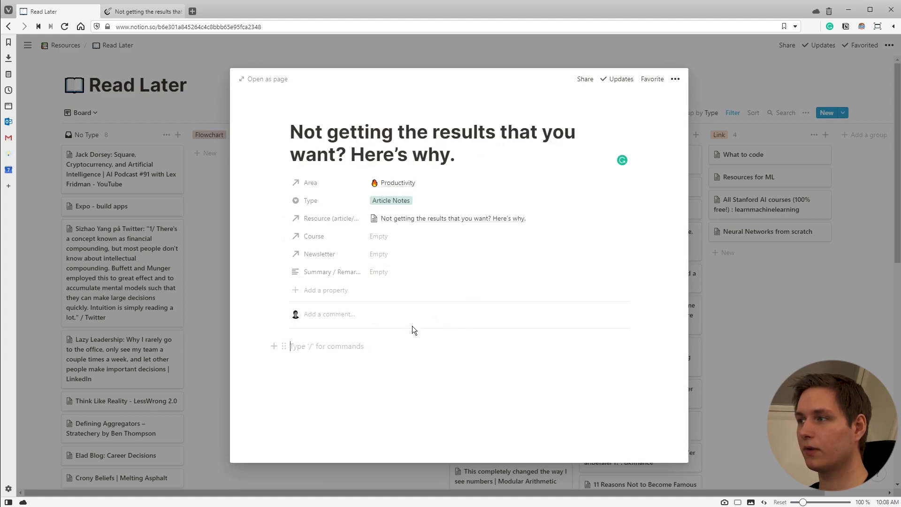
click(385, 273)
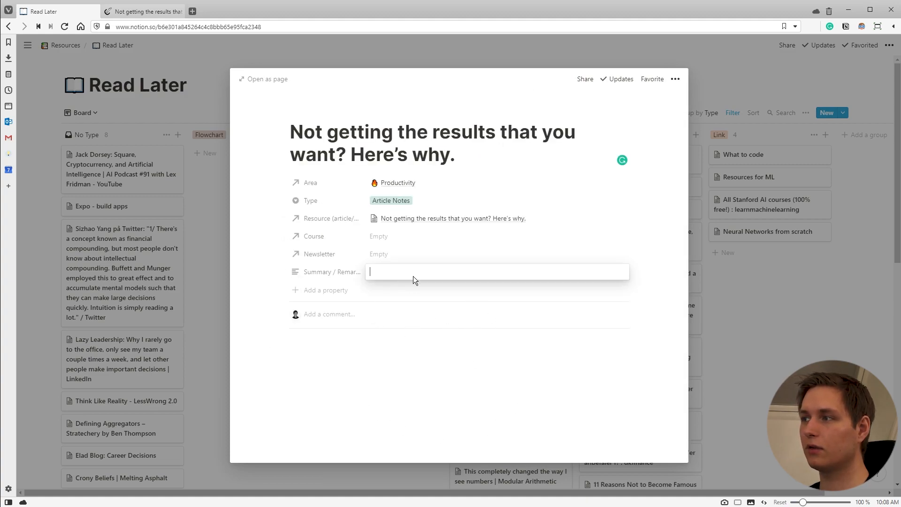
click(439, 349)
click(409, 219)
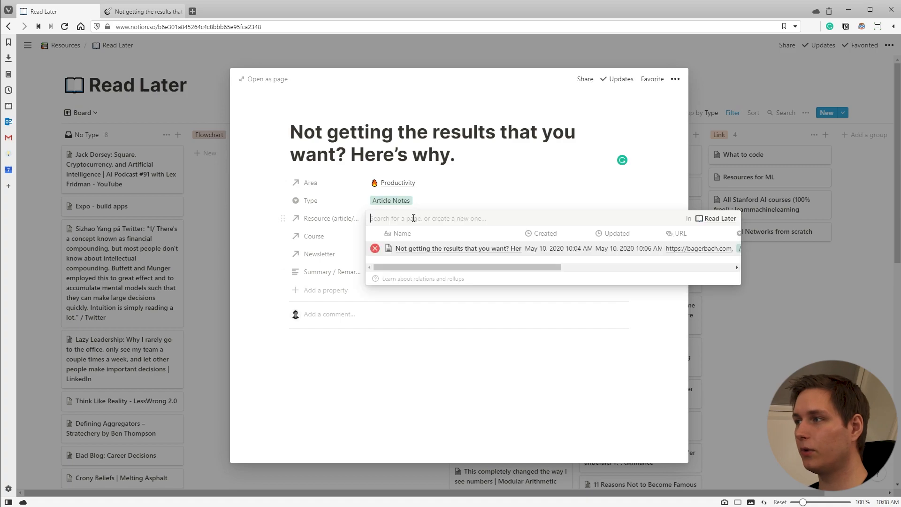
click(417, 249)
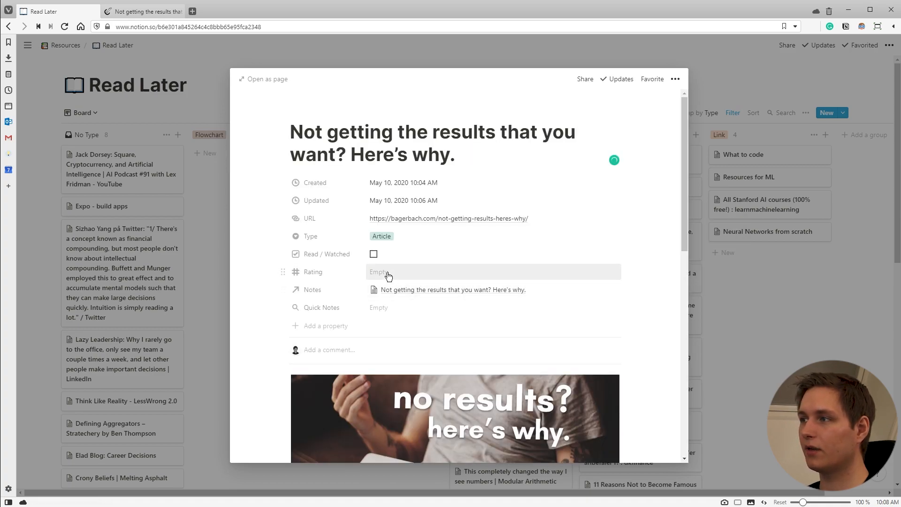
Mark the article as Read / Watched, skim its saved content, and return to the Read Later board
click(383, 272)
click(396, 351)
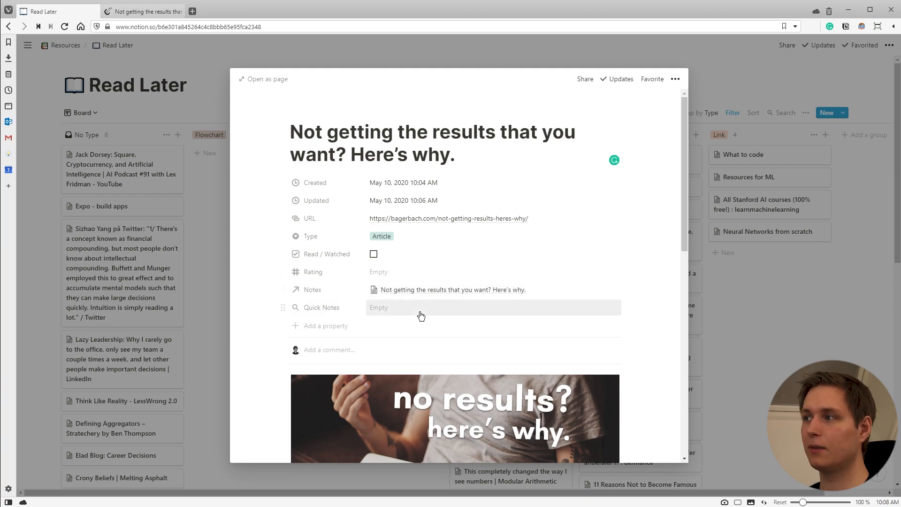
click(374, 254)
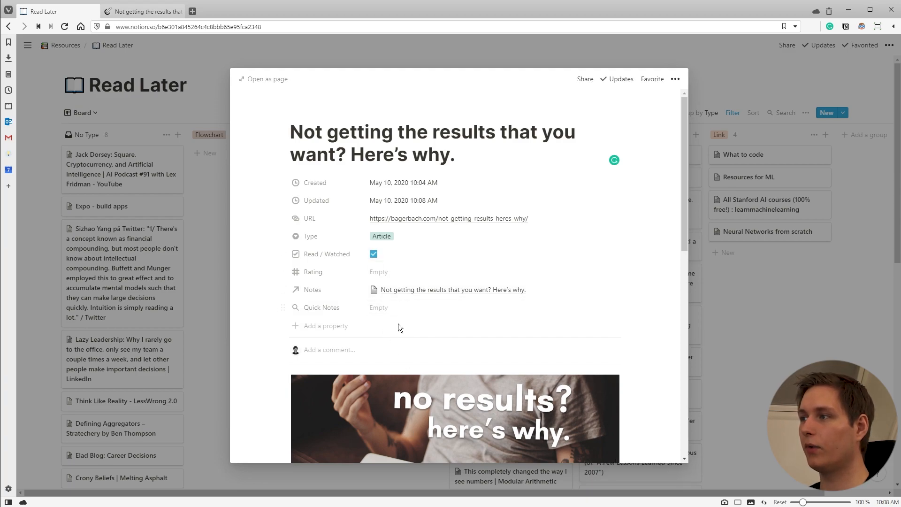
scroll(398, 323, down, 1)
scroll(432, 318, down, 2)
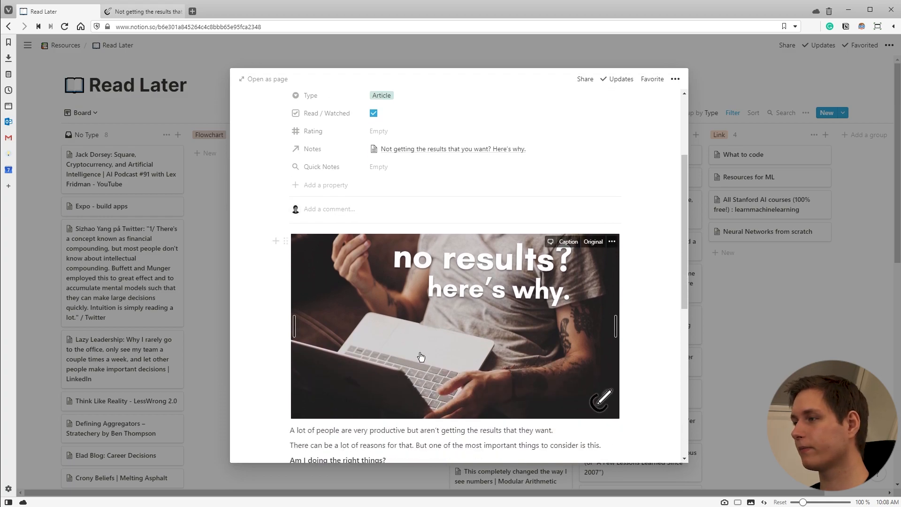
scroll(423, 346, down, 5)
click(207, 312)
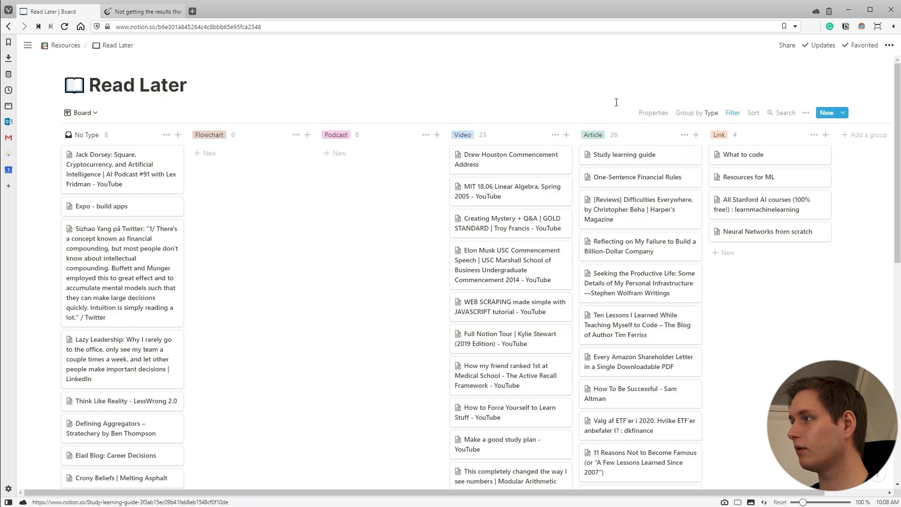
Inspect the filter applied to the Read Later board
click(730, 113)
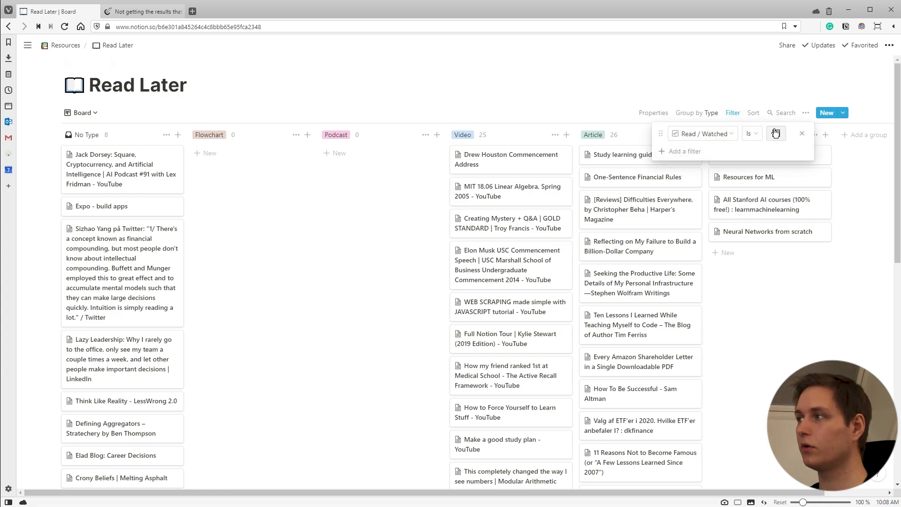
click(360, 248)
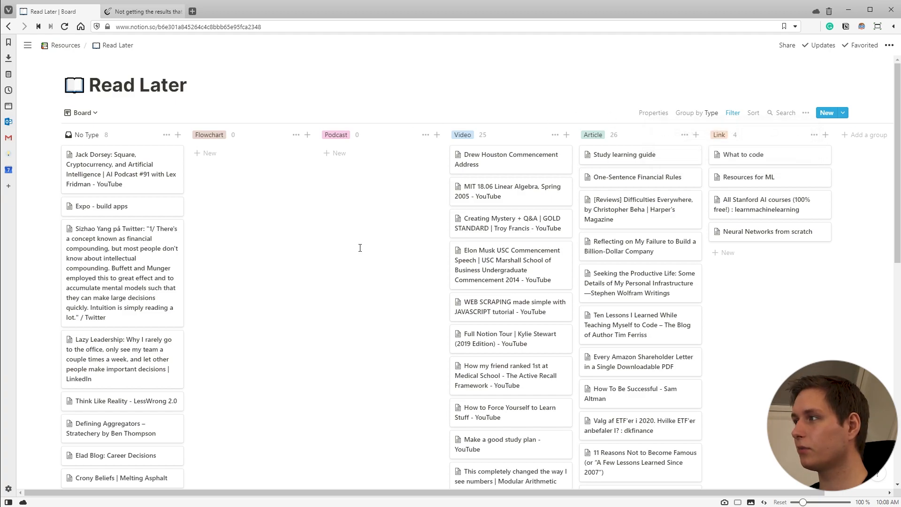
Switch the Read Later database to the Archived view and inspect its sort setting
click(94, 113)
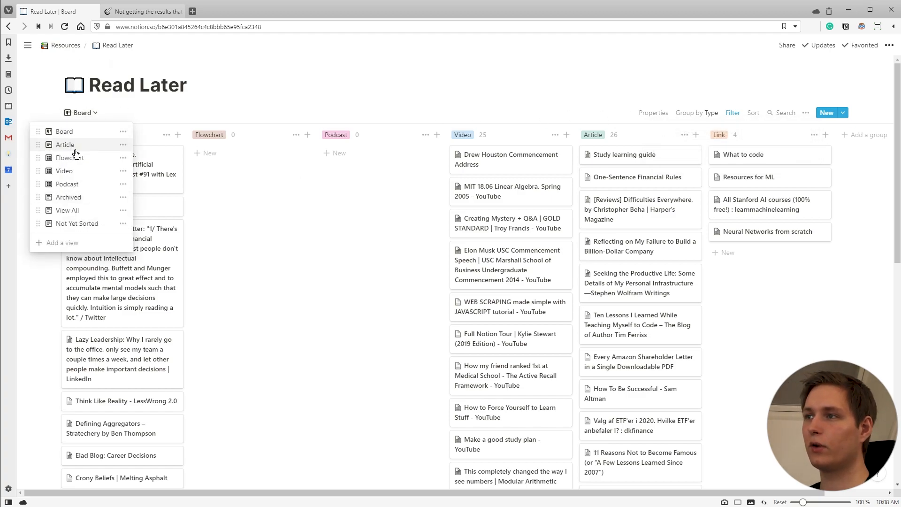
click(83, 201)
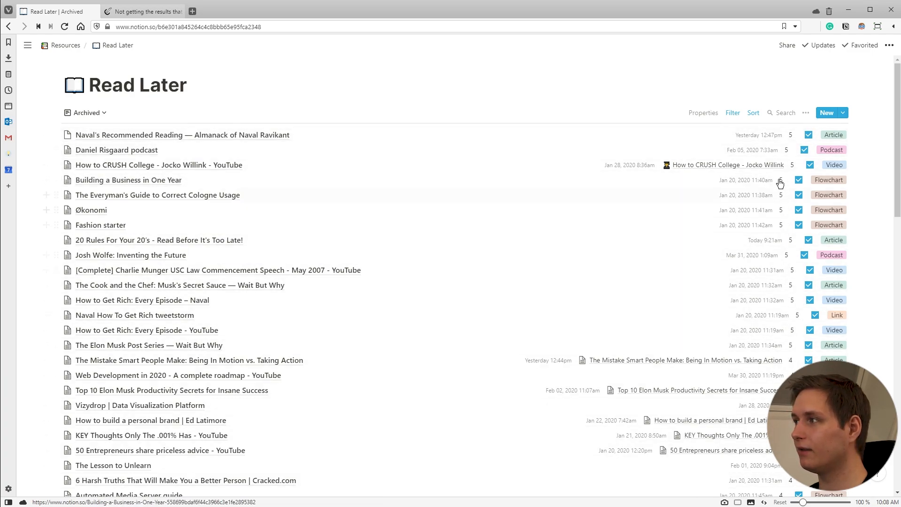
click(752, 113)
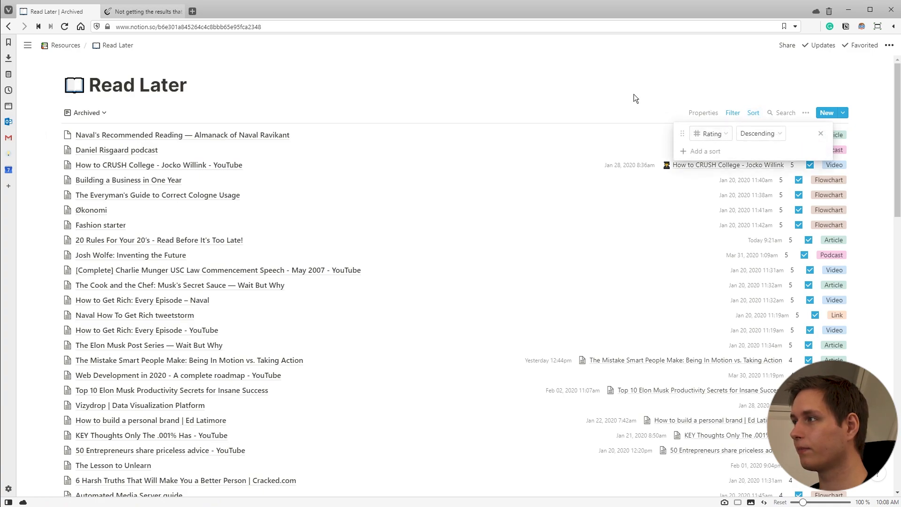
click(595, 89)
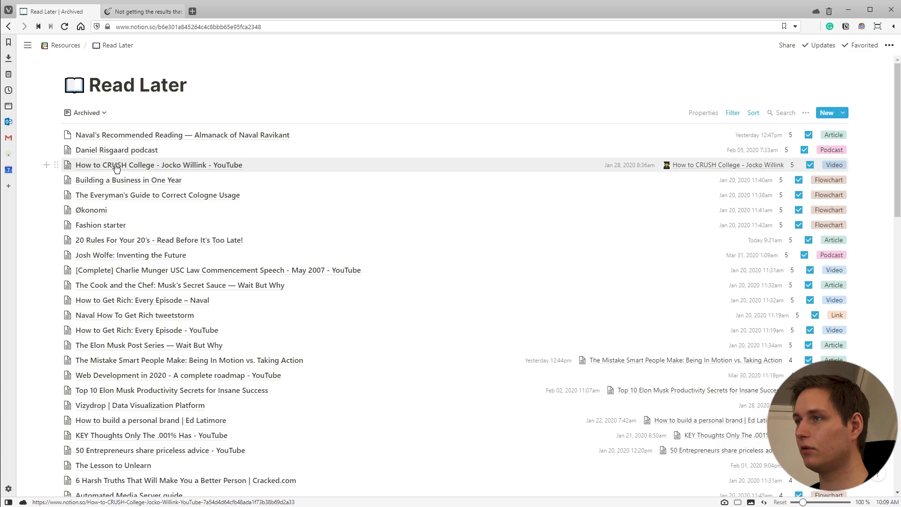
Open the archived "How to CRUSH College" entry, review its properties and embedded video, and close it
click(116, 167)
scroll(425, 380, down, 1)
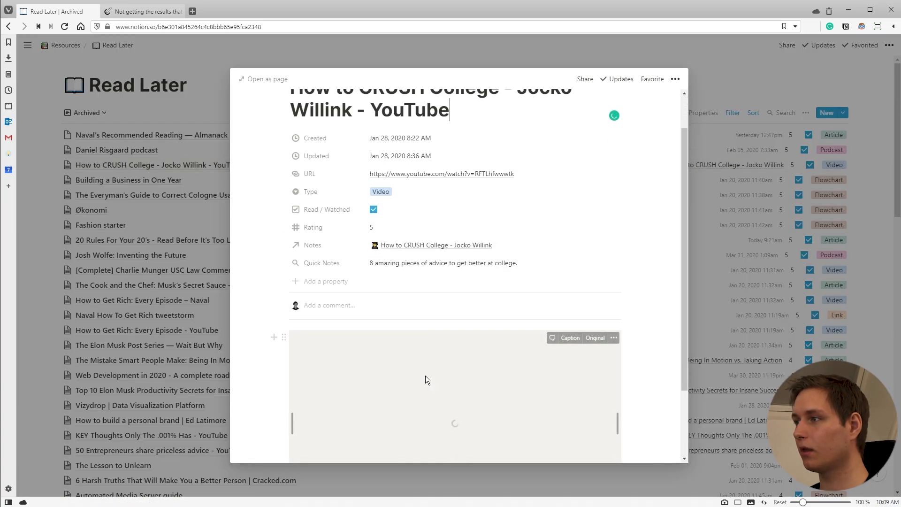
scroll(426, 380, down, 2)
scroll(415, 223, up, 3)
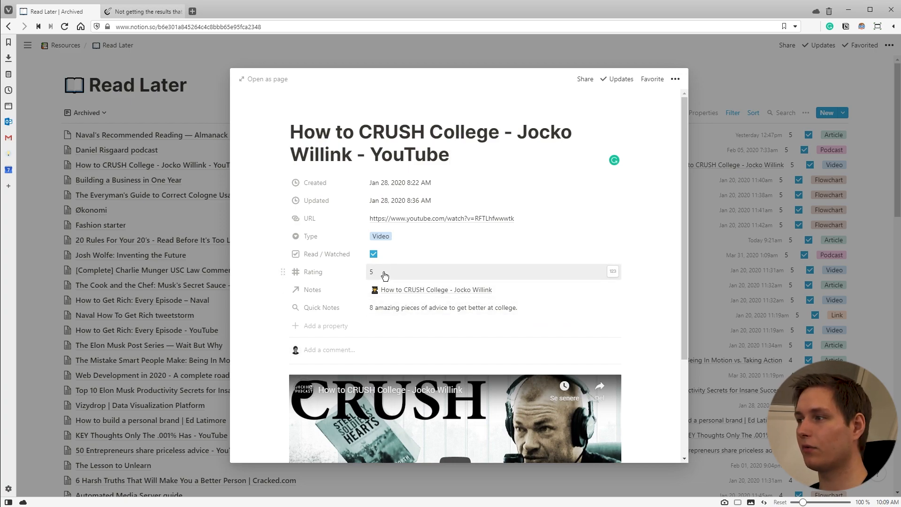
scroll(384, 274, down, 3)
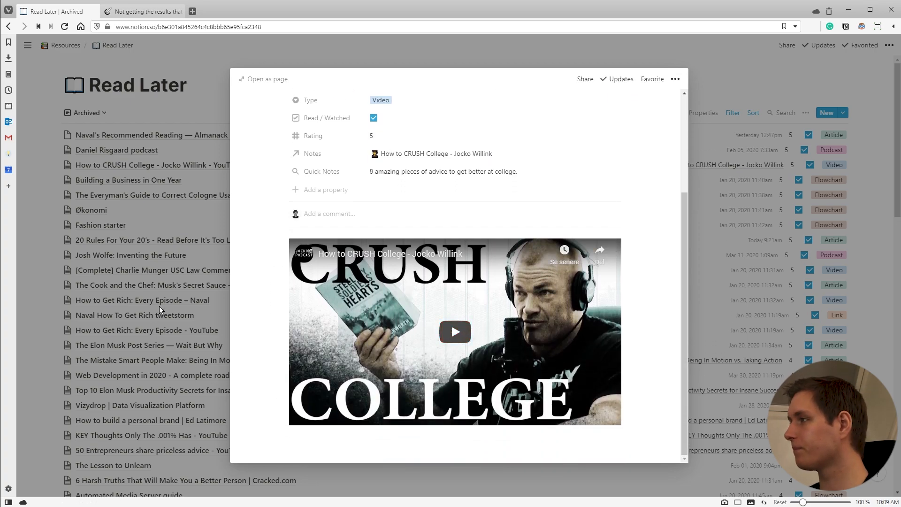
click(699, 253)
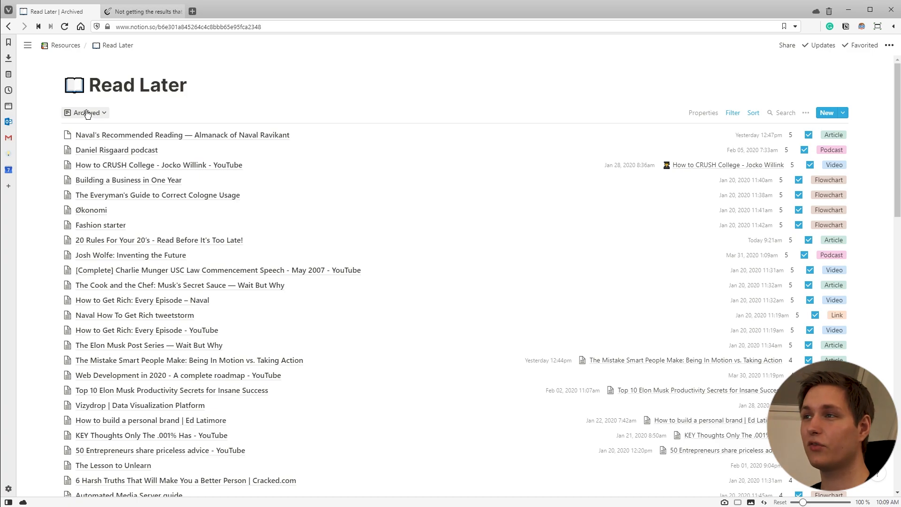
Switch the Read Later database back to the Board view and look over the remaining cards
click(86, 113)
click(87, 132)
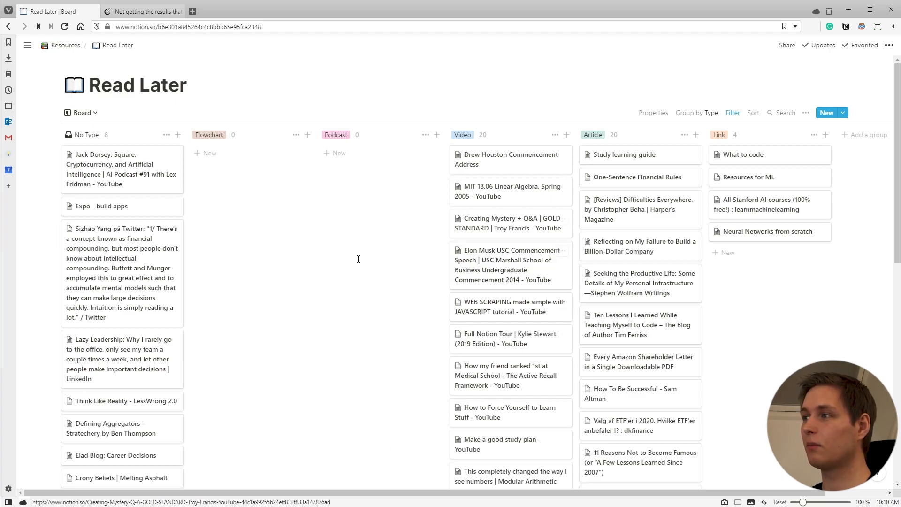
scroll(370, 262, down, 2)
scroll(314, 349, up, 2)
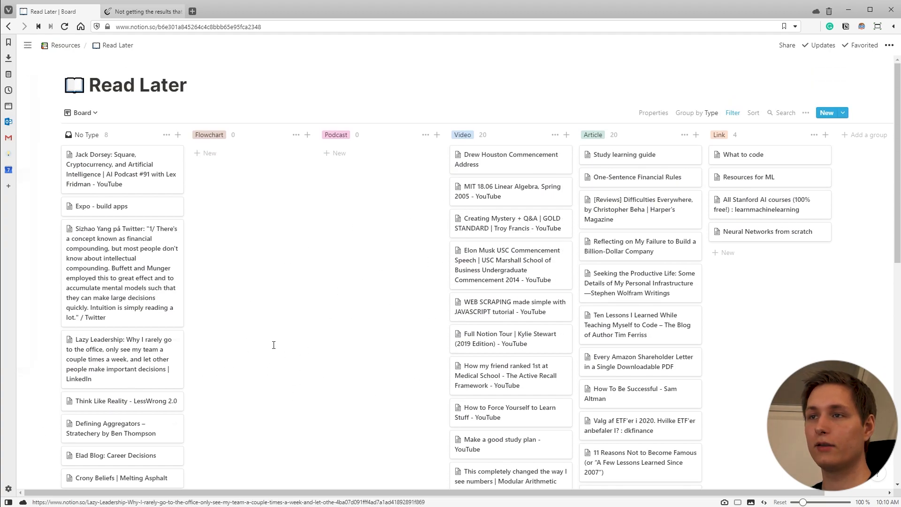